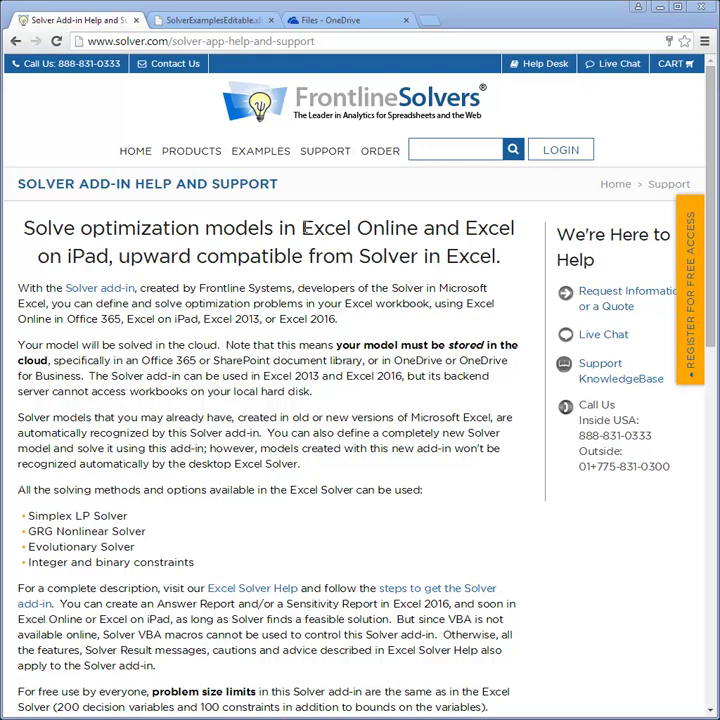
- Review which Excel versions the Solver add-in supports and the web address of its help page
drag(304, 228, 514, 228)
drag(37, 256, 111, 257)
drag(204, 318, 334, 318)
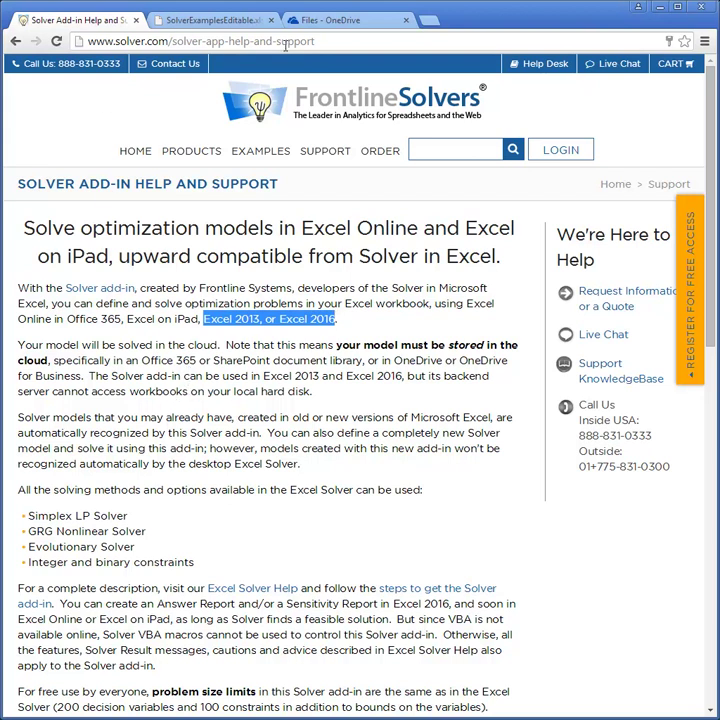
drag(332, 42, 80, 42)
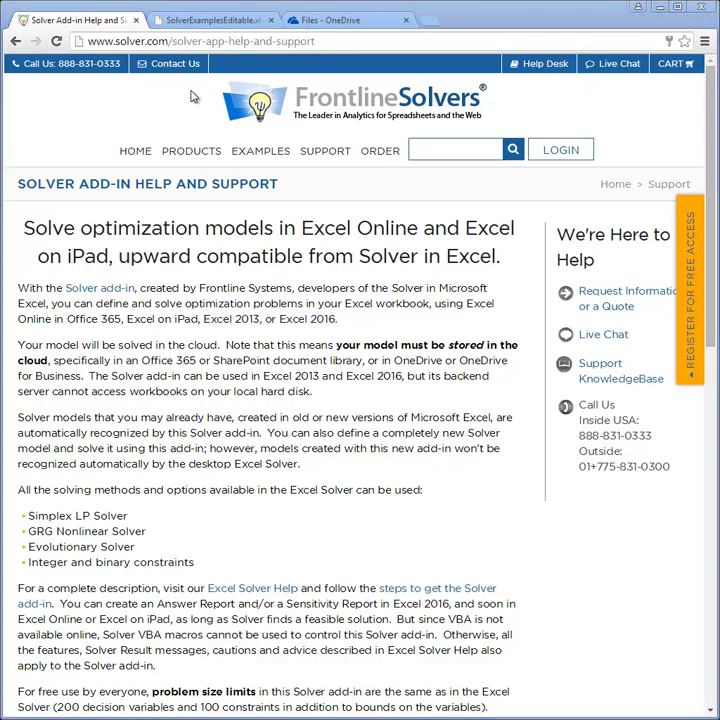
- Switch to the SolverExamplesEditable workbook and insert the organization's Solver add-in from Frontline Systems
click(210, 21)
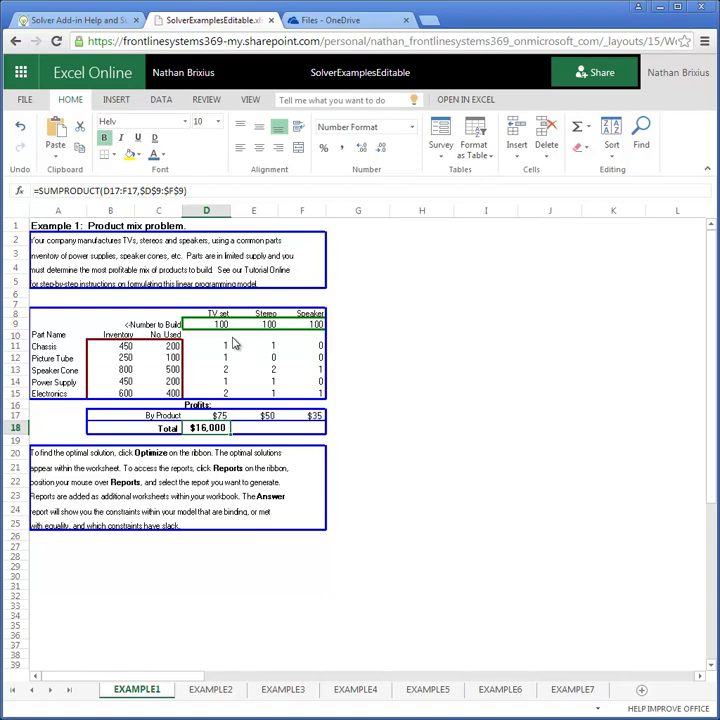
click(117, 100)
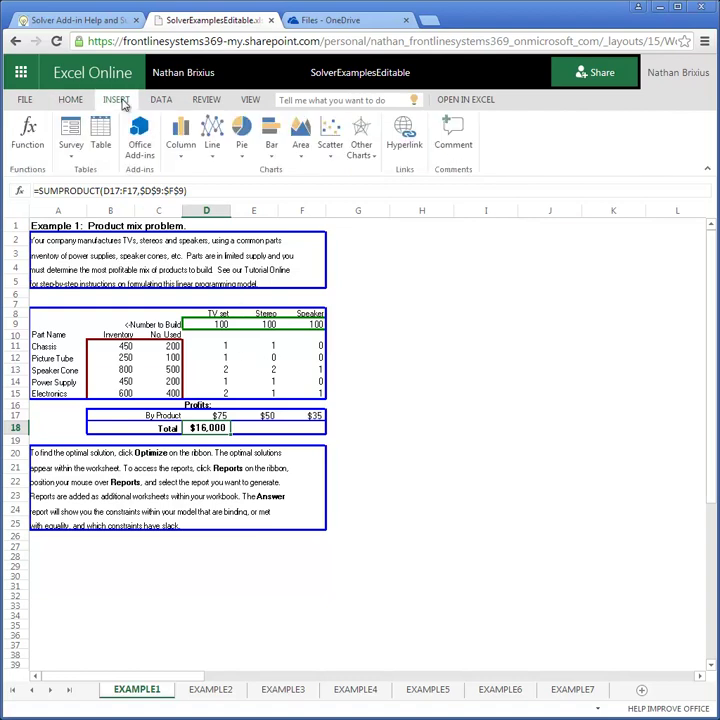
click(138, 140)
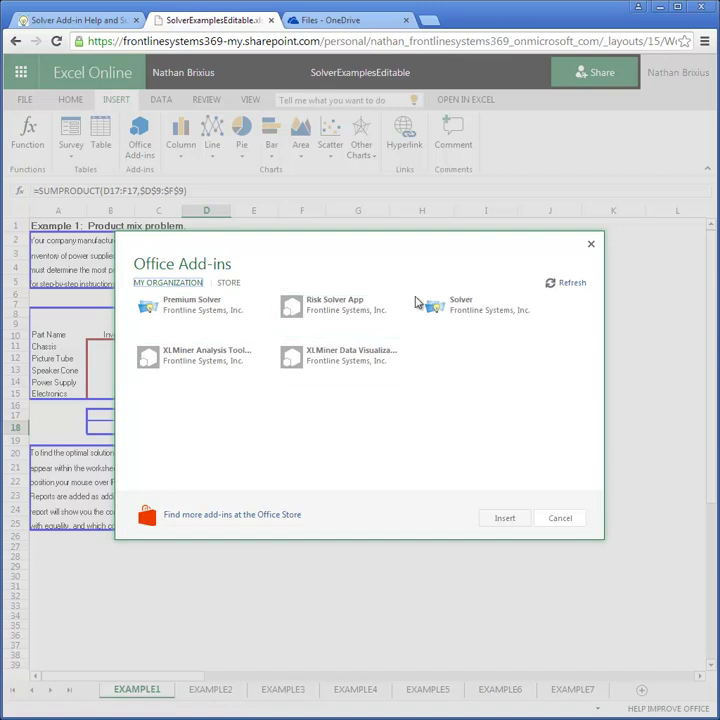
click(448, 305)
click(505, 518)
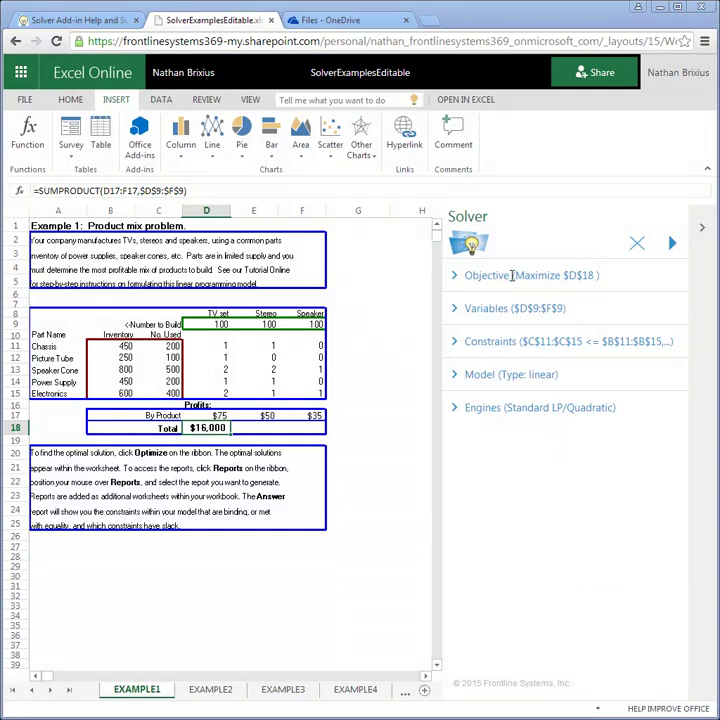
- Review the EXAMPLE1 Solver model's objective, variables, constraints, model type and engine settings
click(512, 275)
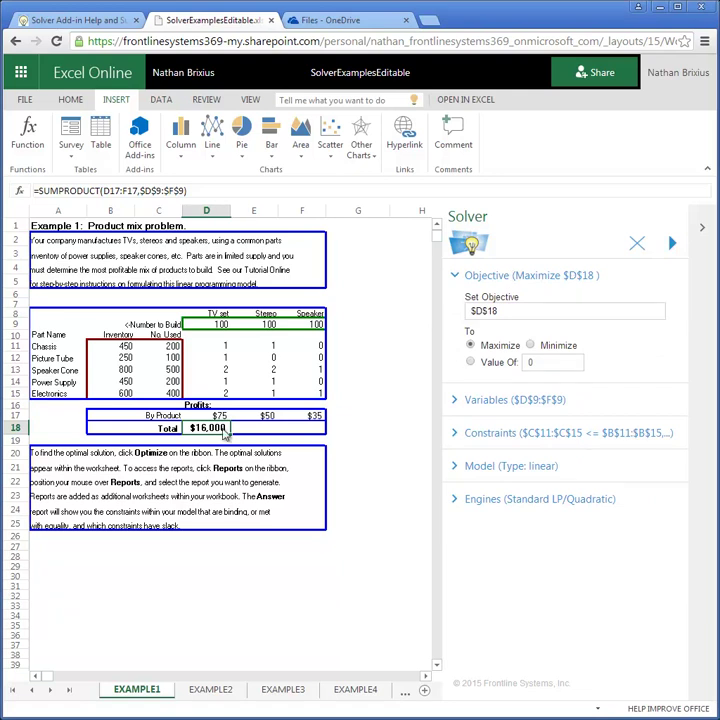
click(492, 399)
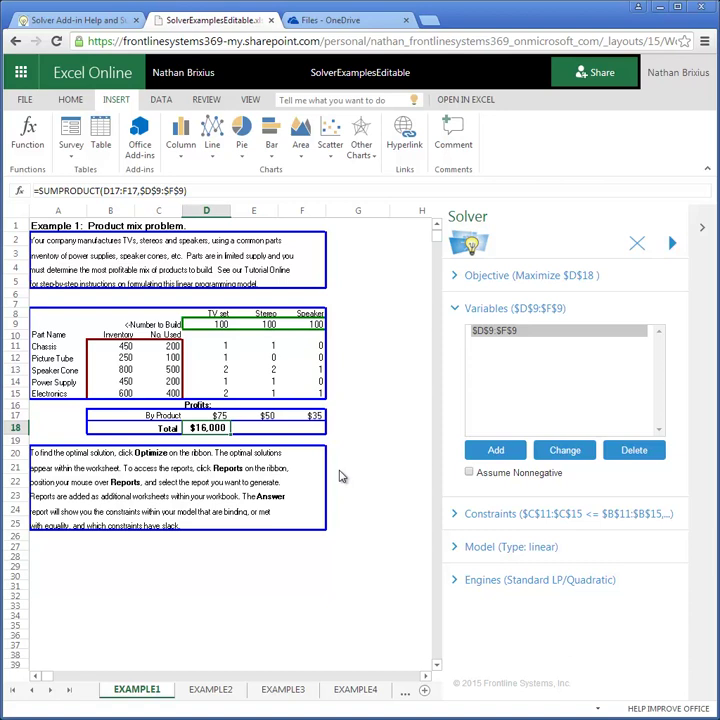
click(498, 513)
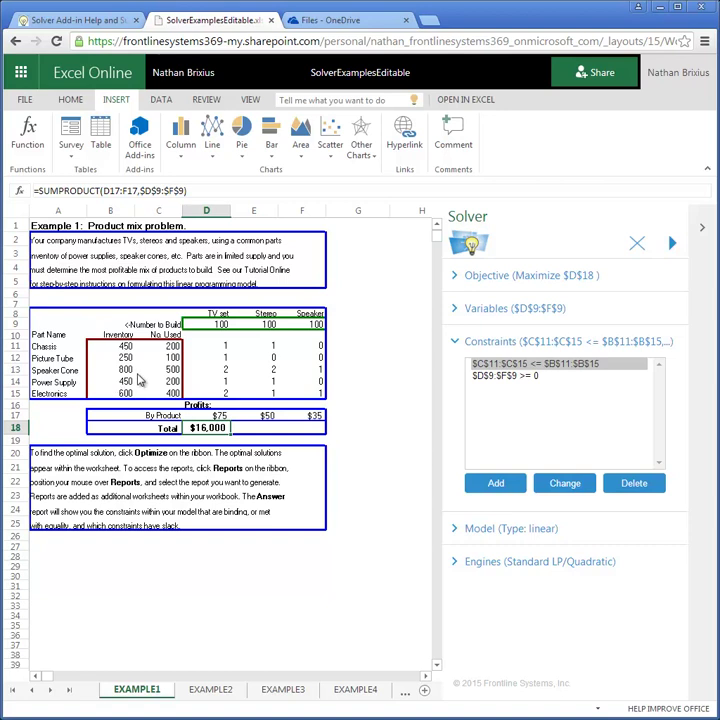
click(478, 529)
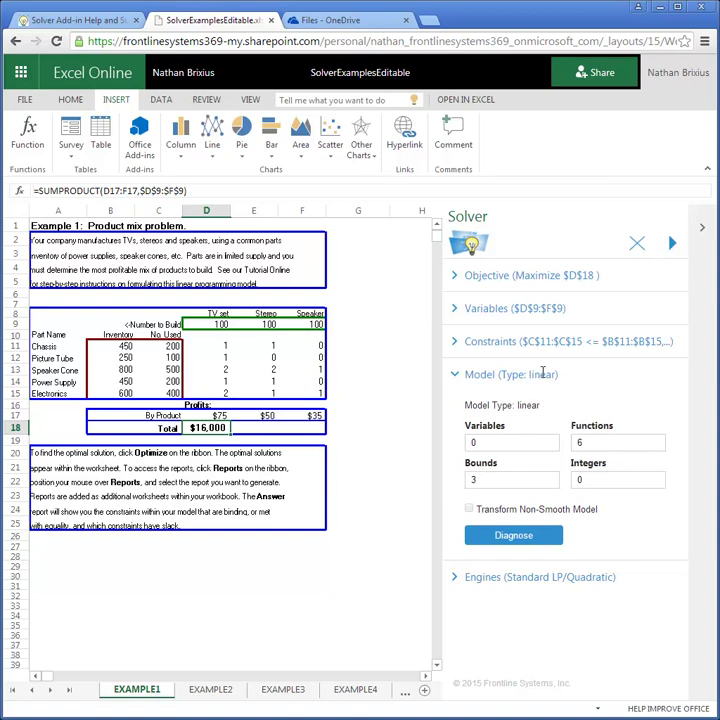
click(522, 577)
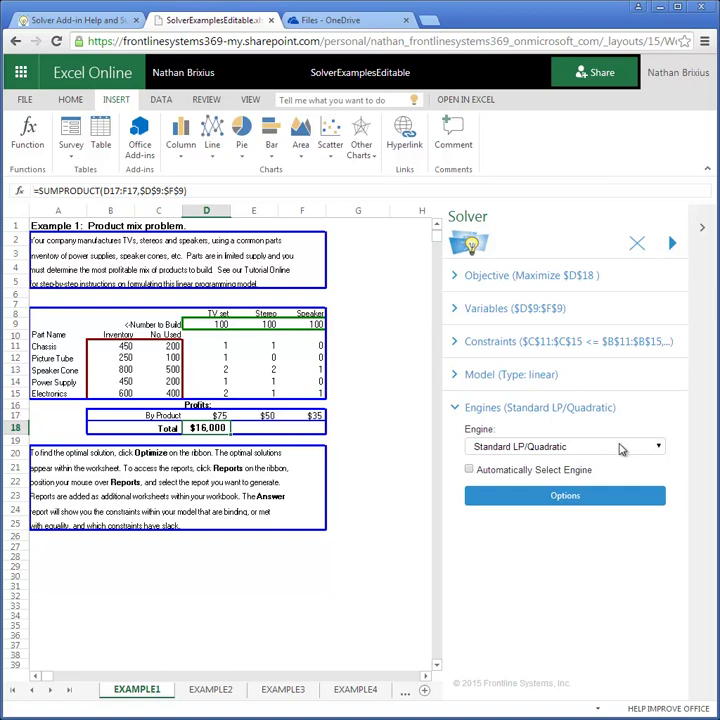
- Keep Standard LP/Quadratic as the solving engine and view its options without changing them
click(620, 448)
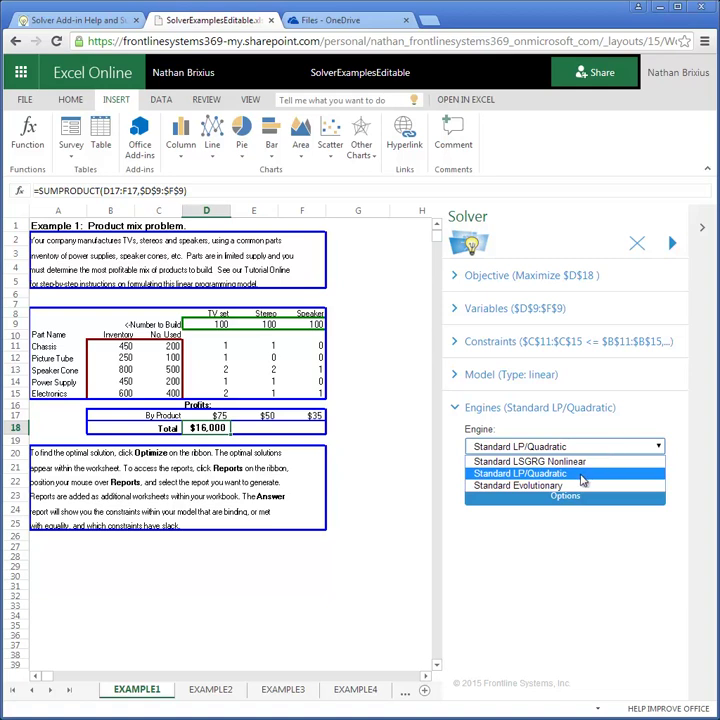
click(582, 474)
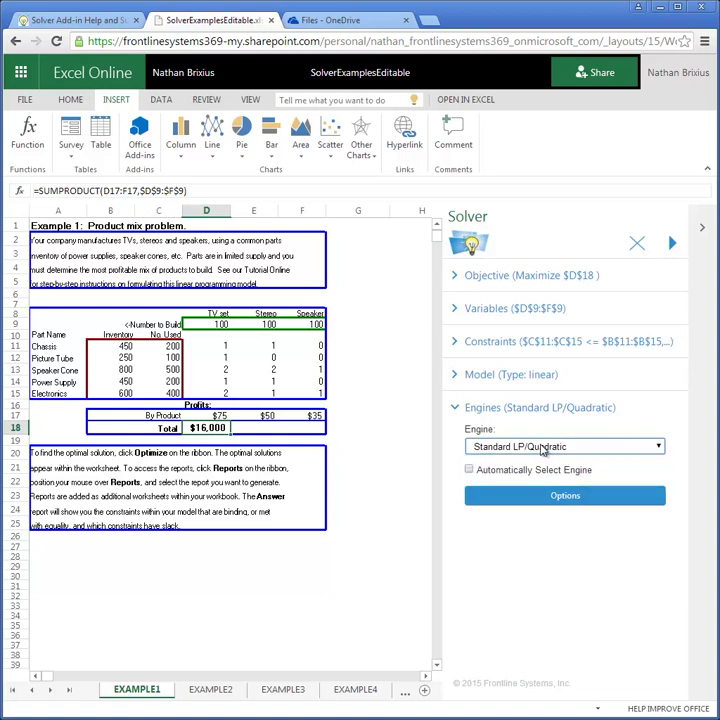
click(563, 497)
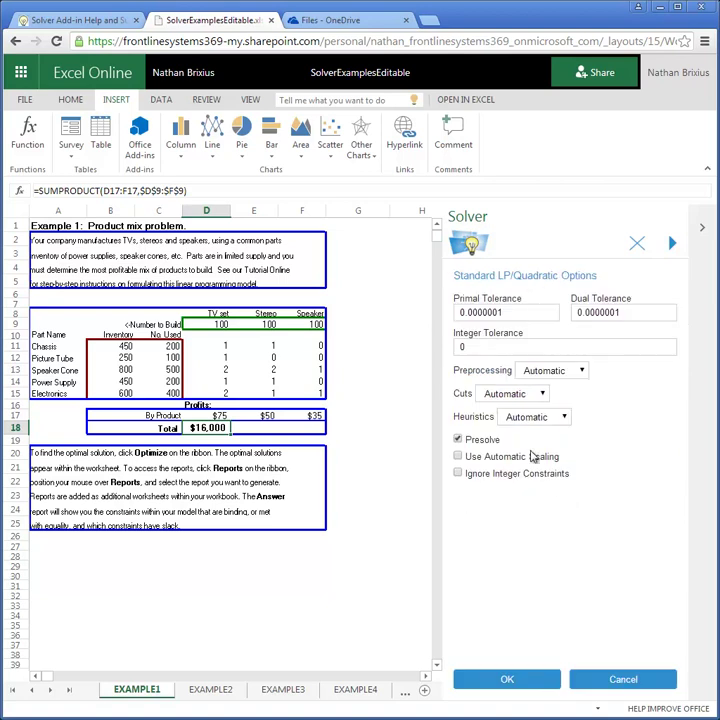
click(622, 679)
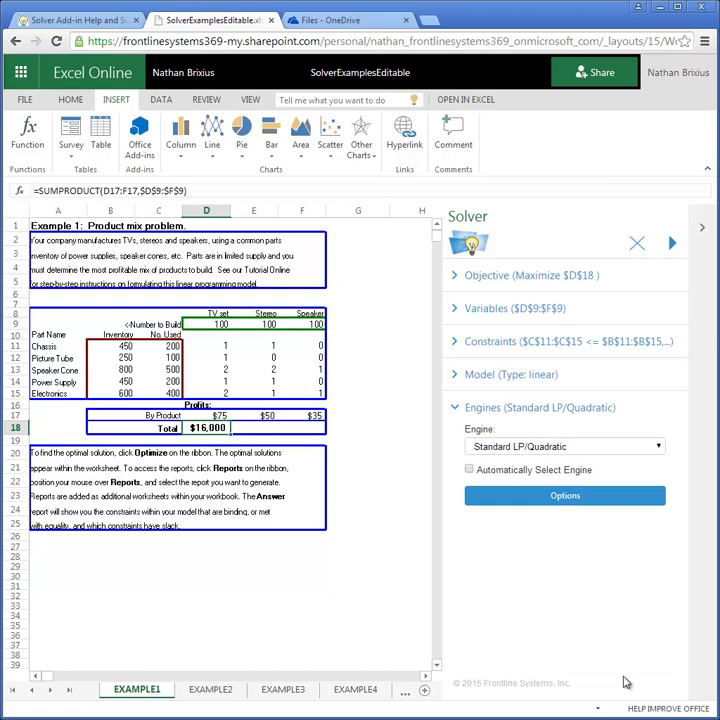
- Switch the engine to Standard LSGRG Nonlinear and view its general options, leaving them unchanged
click(558, 457)
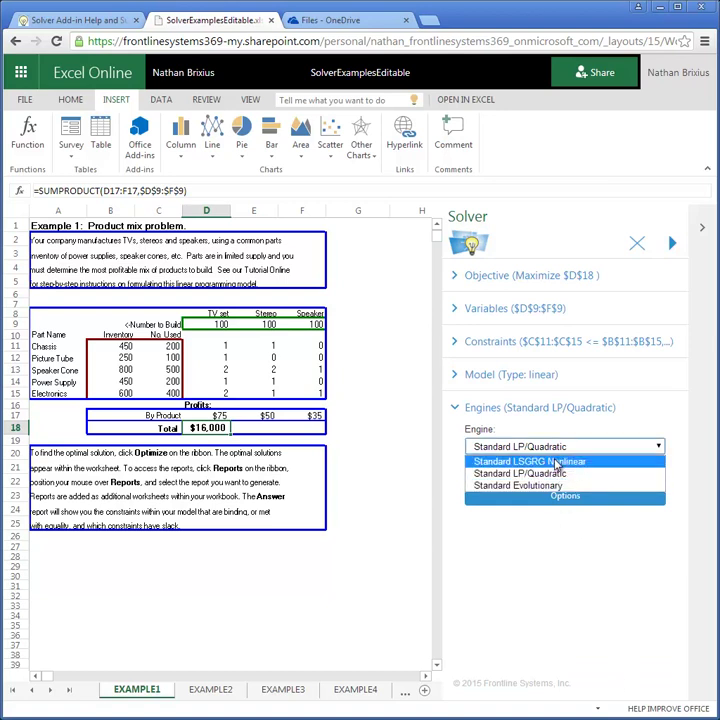
click(559, 461)
click(562, 497)
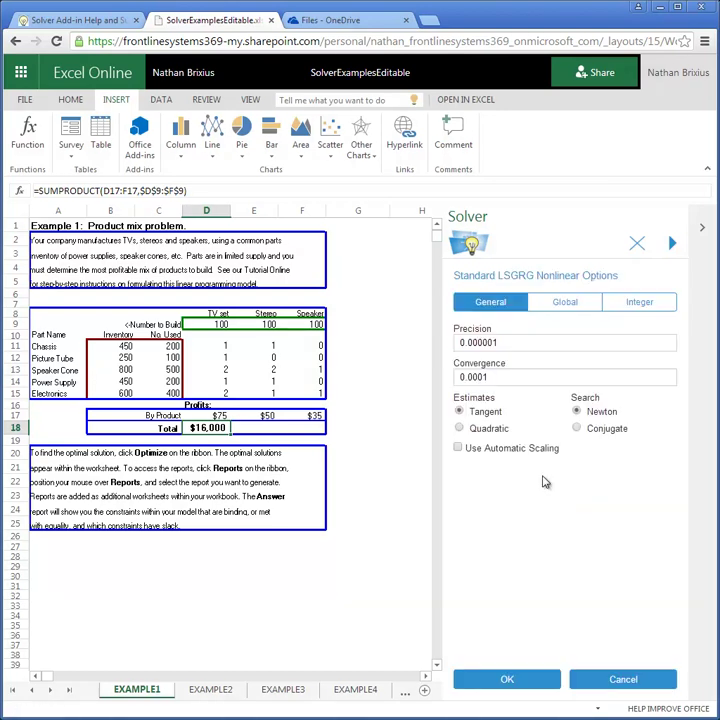
click(621, 679)
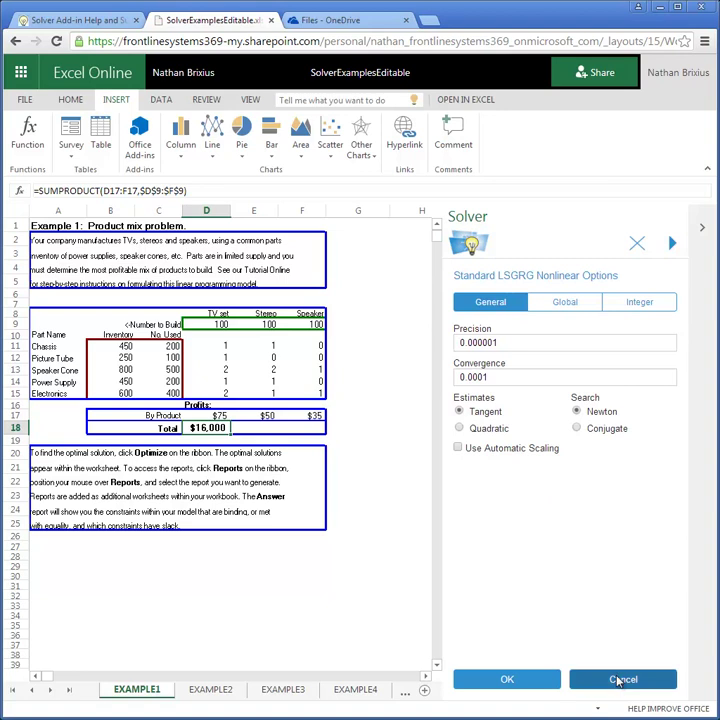
- View the options of the Standard Evolutionary engine and return the engine selection to Standard LP/Quadratic
click(570, 457)
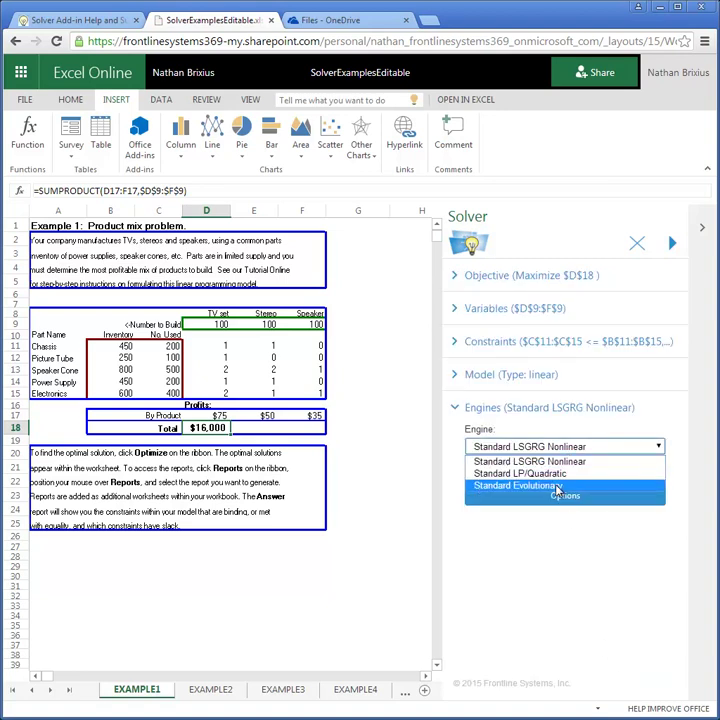
click(508, 486)
click(558, 497)
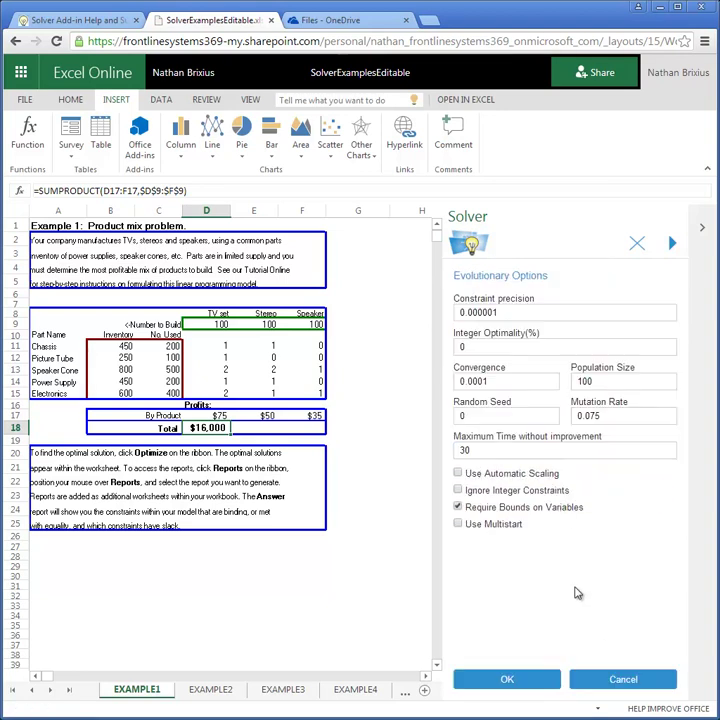
click(640, 680)
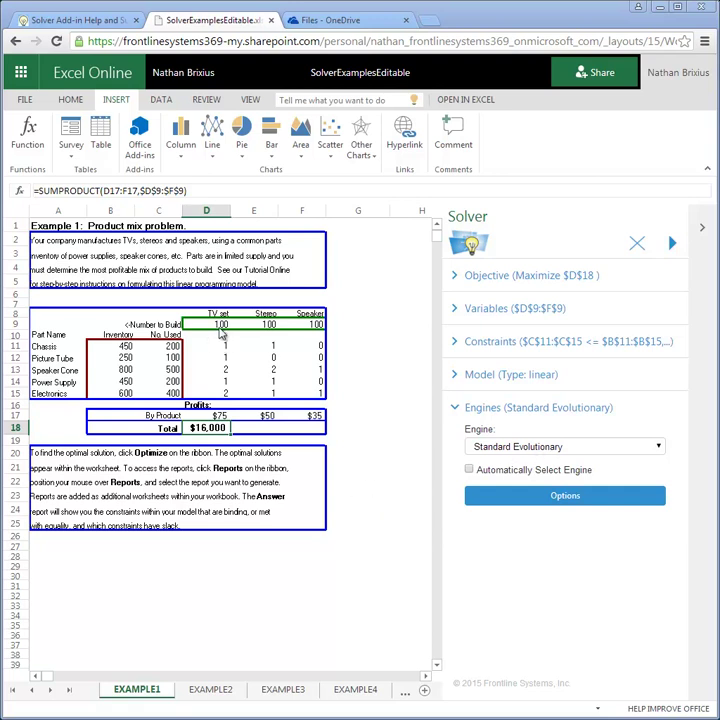
click(562, 449)
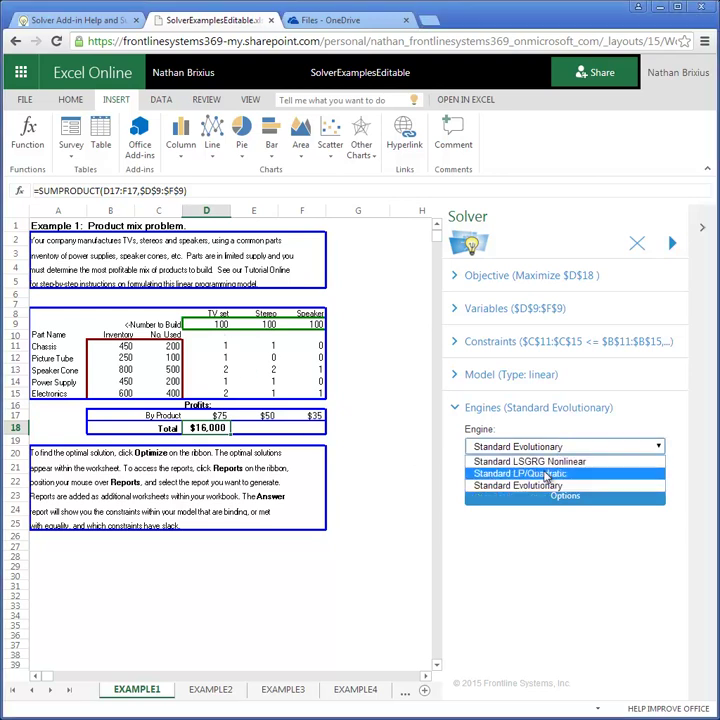
click(545, 475)
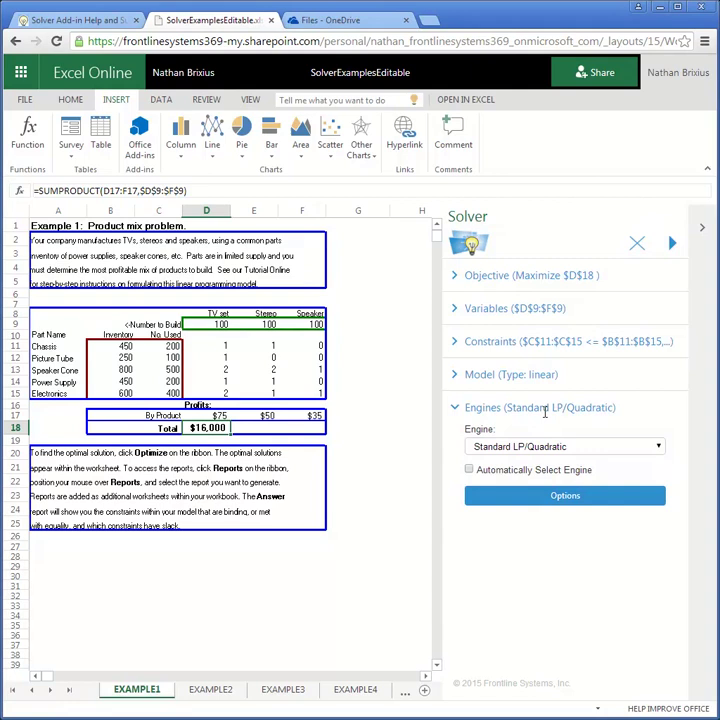
- Save the workbook online as SolverExamplesEditable.xlsx, replacing the existing file
click(25, 103)
click(50, 227)
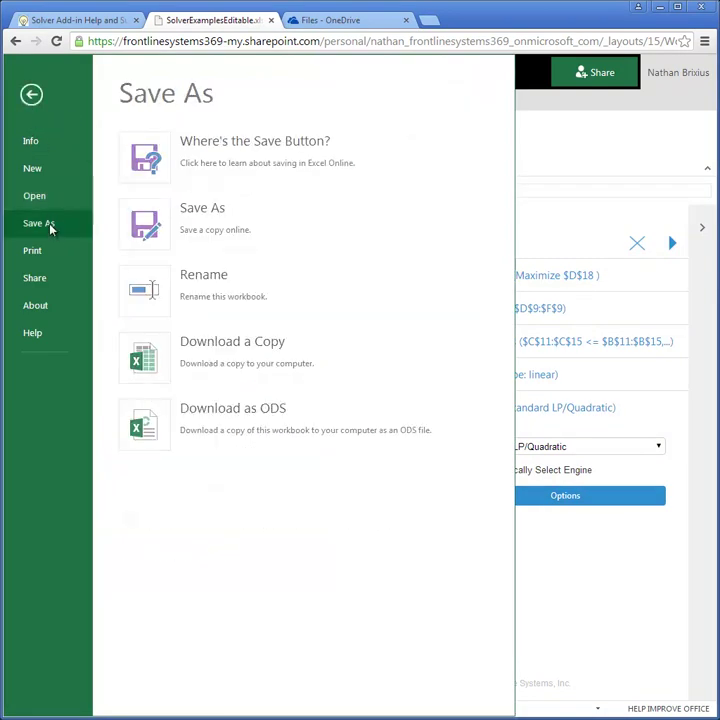
click(215, 222)
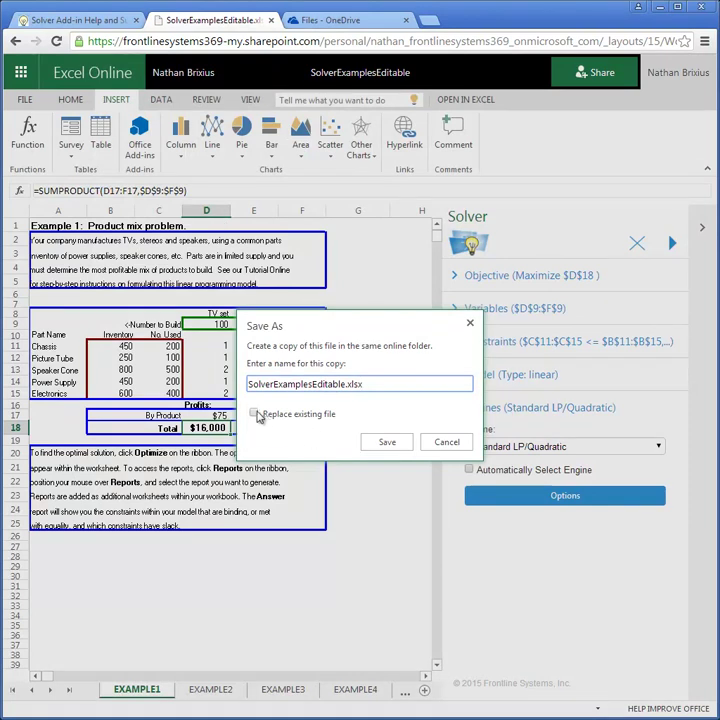
click(252, 414)
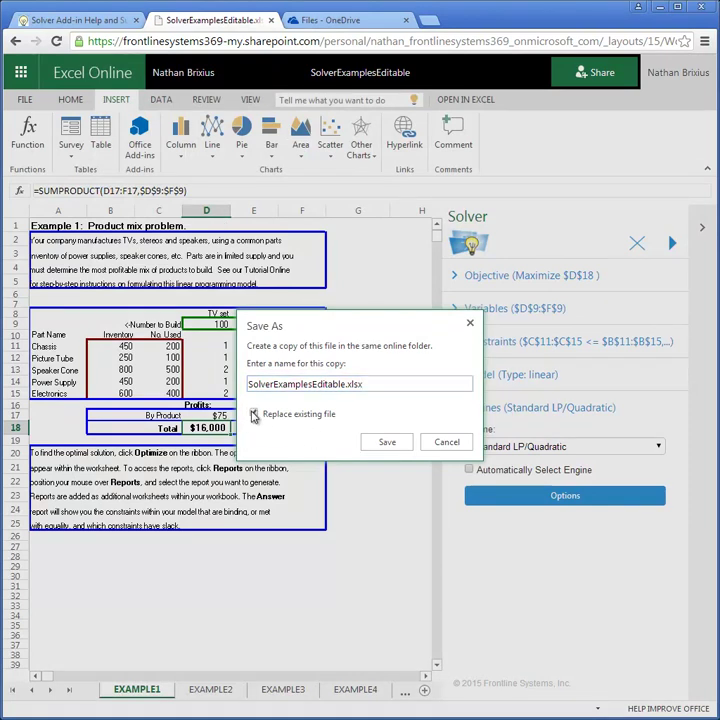
click(386, 443)
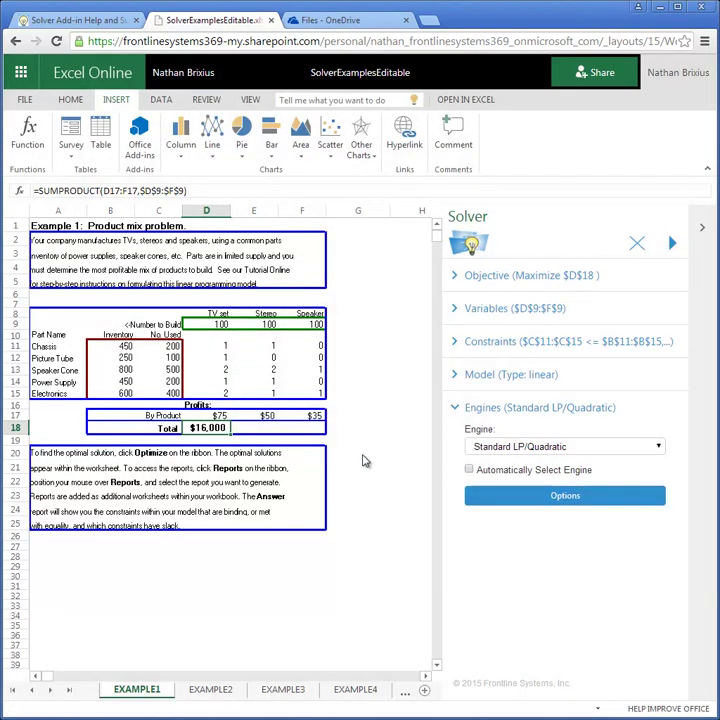
- Solve the product mix model and check the Number to Build cells D9:F9 and total profit in D18
click(510, 408)
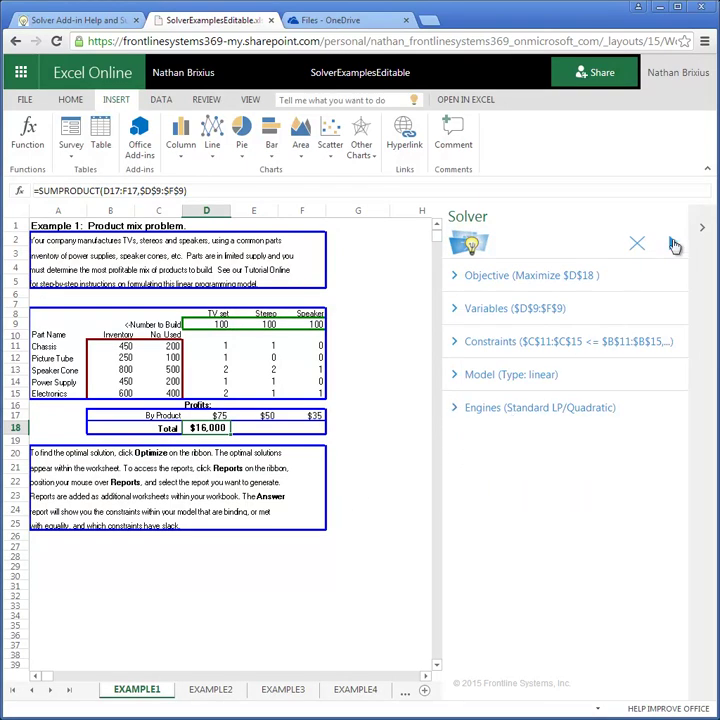
click(673, 245)
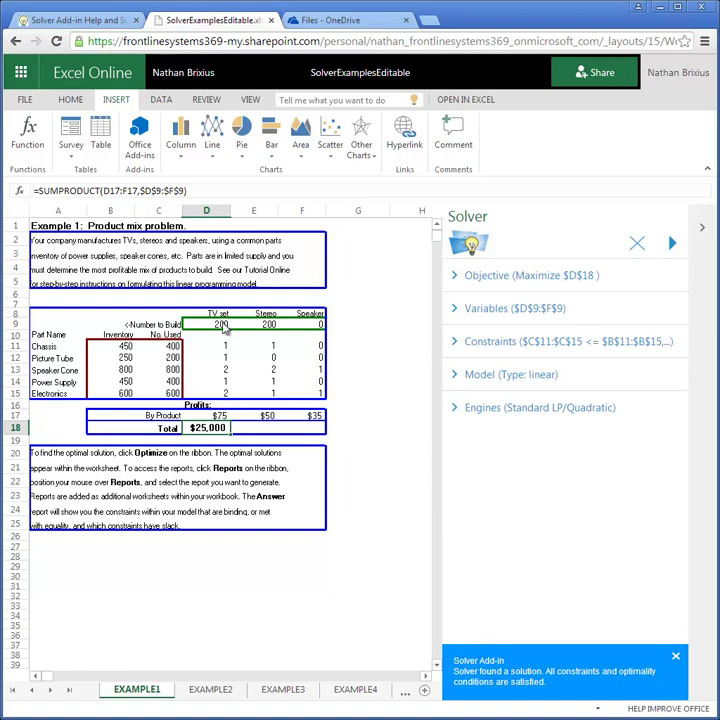
drag(225, 328, 318, 327)
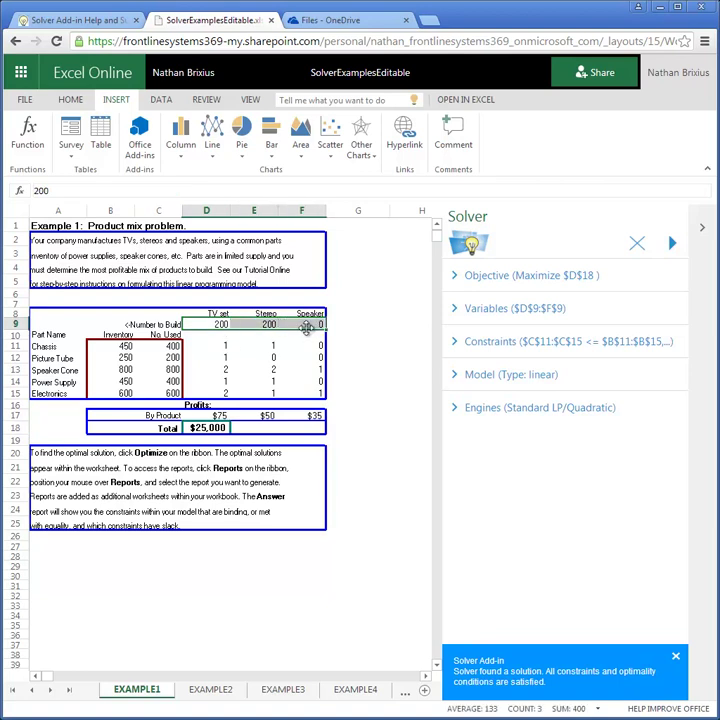
click(218, 430)
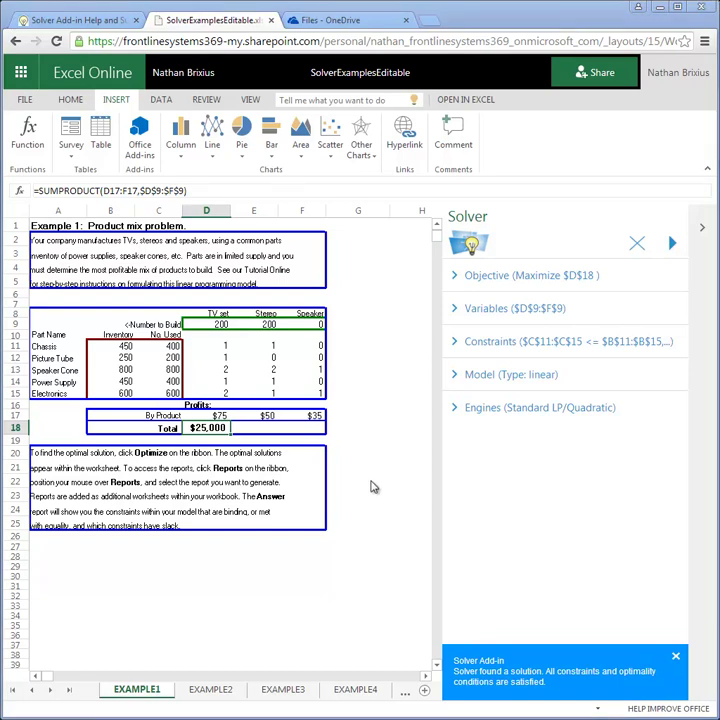
- Clear the existing Solver model and set the objective to maximize total profit in cell D18
click(637, 246)
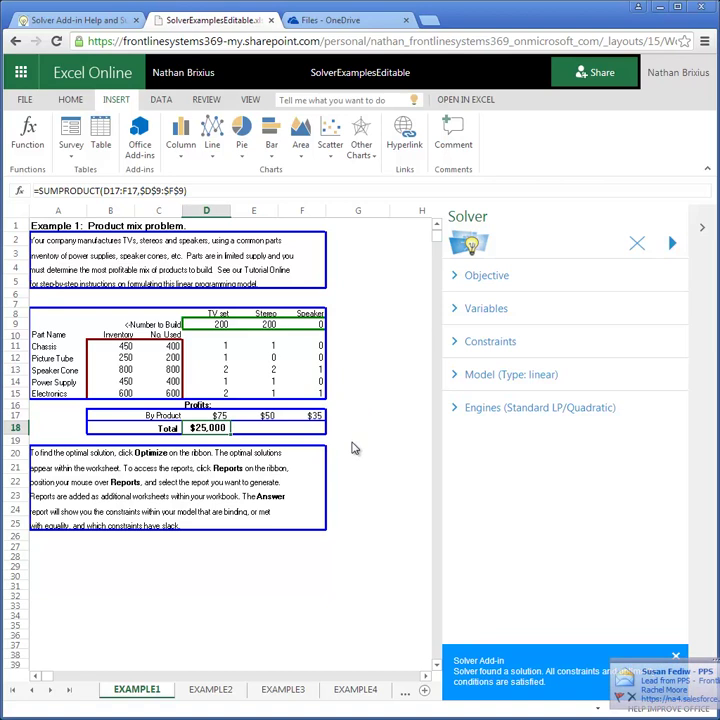
click(212, 443)
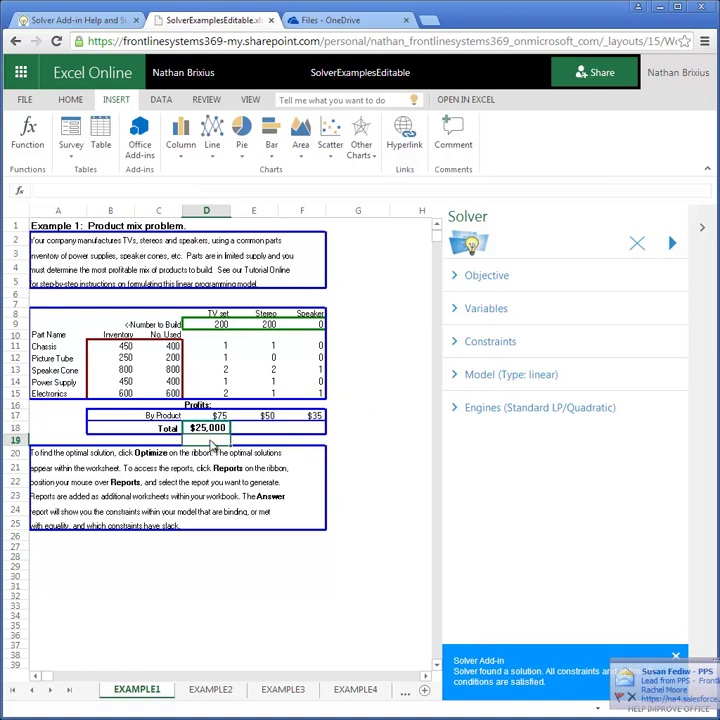
click(497, 277)
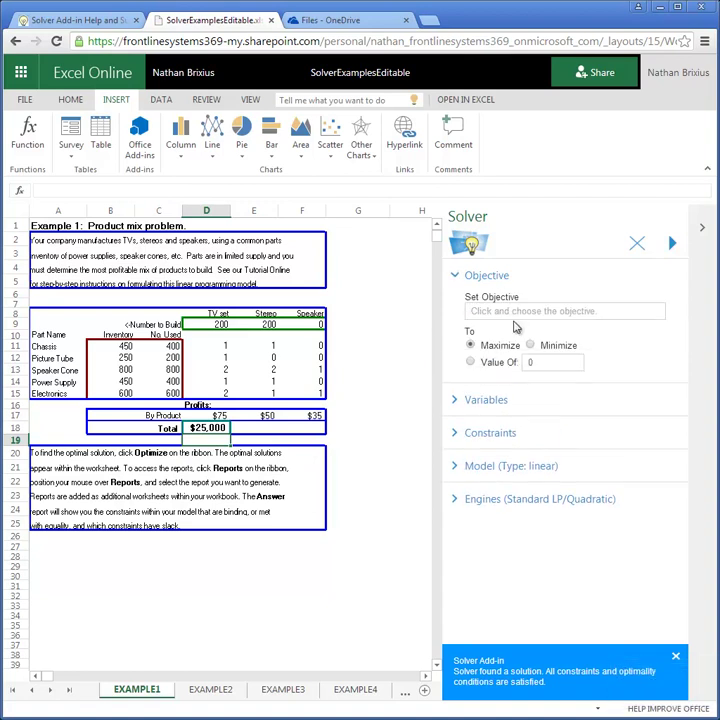
click(475, 311)
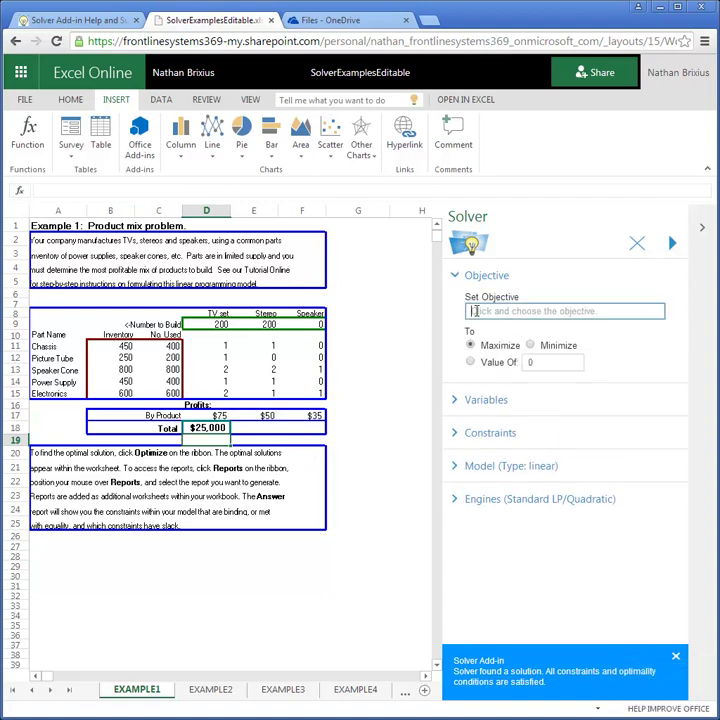
click(206, 427)
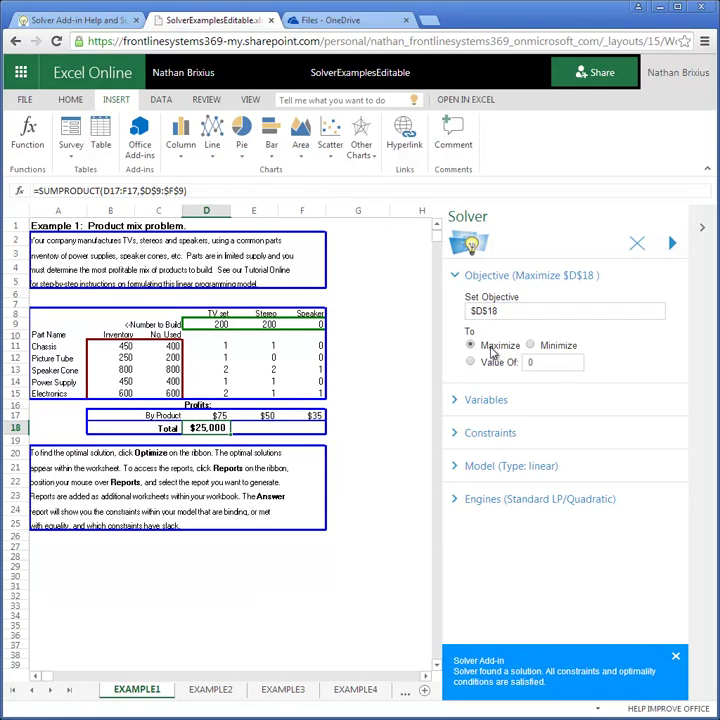
- Add the Number to Build cells D9:F9 as the model's decision variables
click(486, 400)
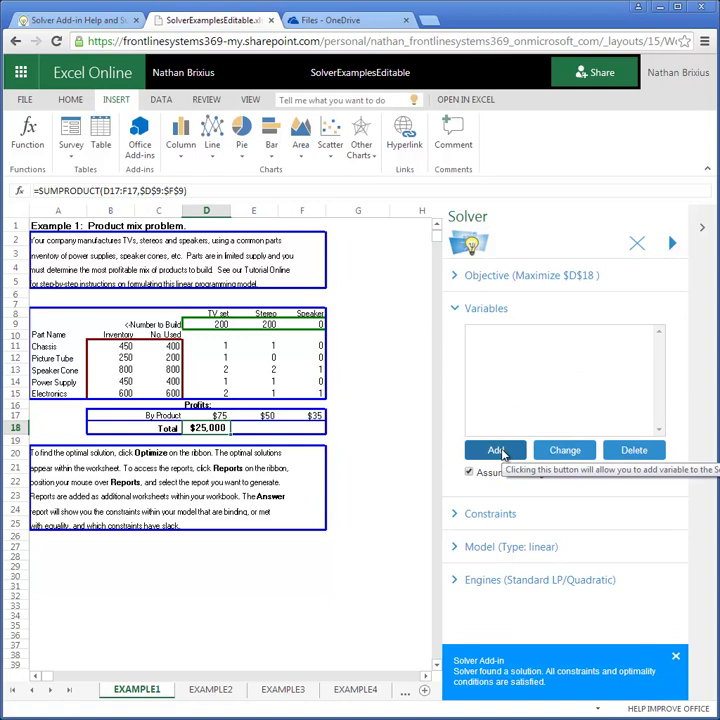
click(496, 451)
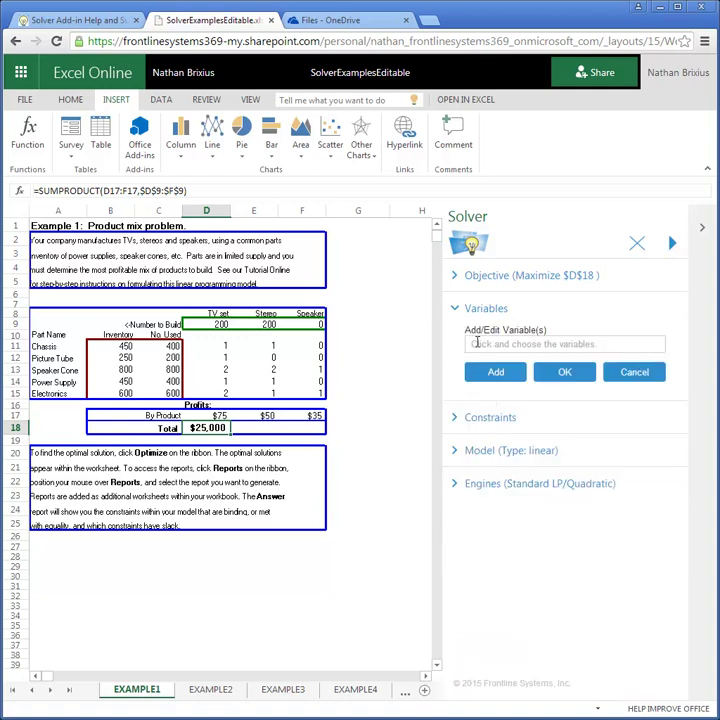
click(473, 344)
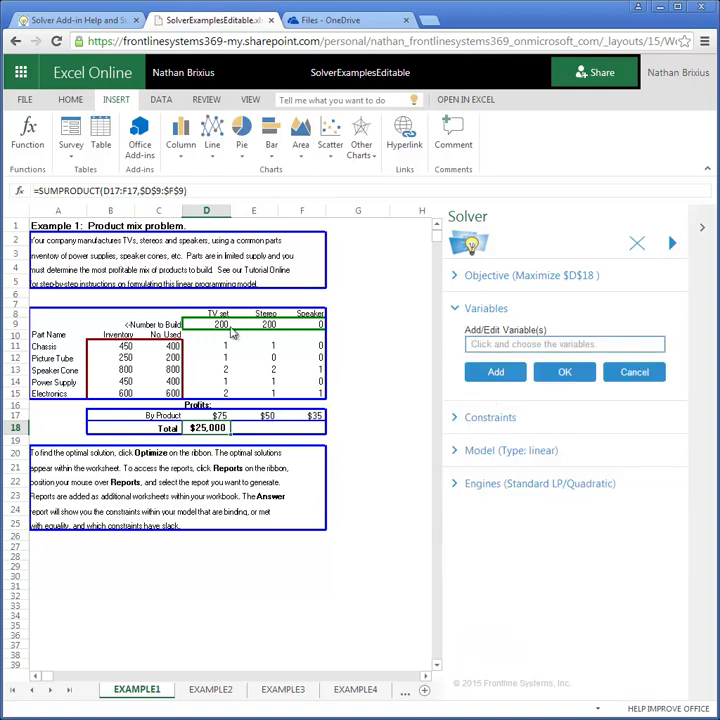
drag(216, 324, 318, 330)
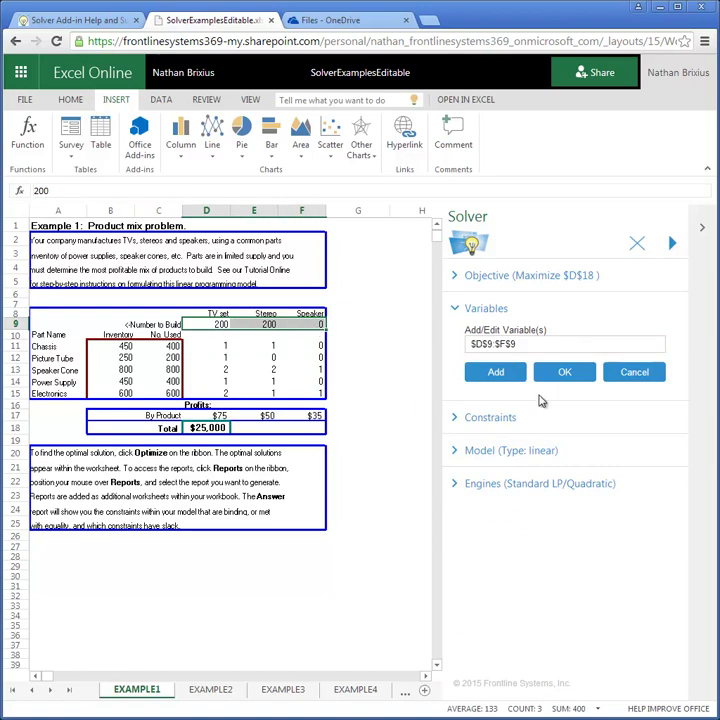
click(561, 374)
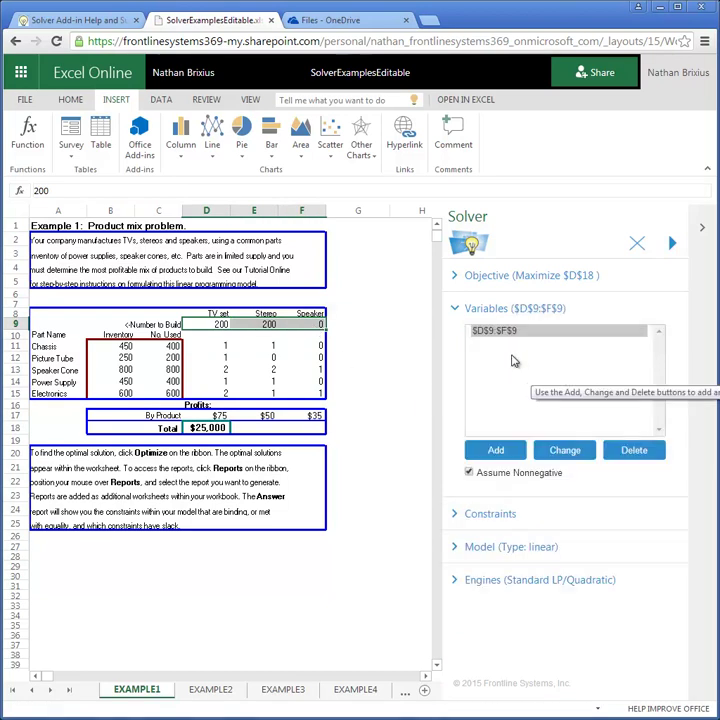
- Add a constraint that the No. Used cells C11:C15 are <= the Inventory cells B11:B15
click(484, 517)
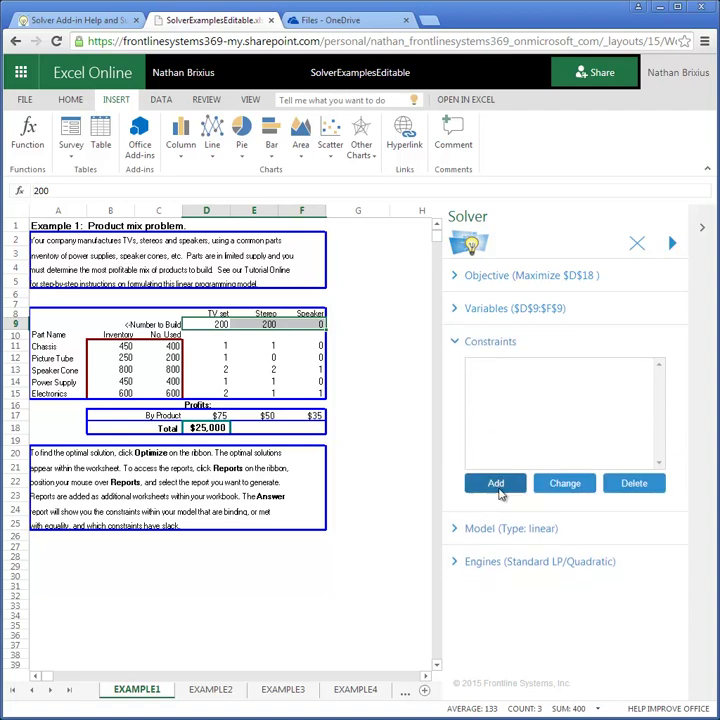
click(495, 484)
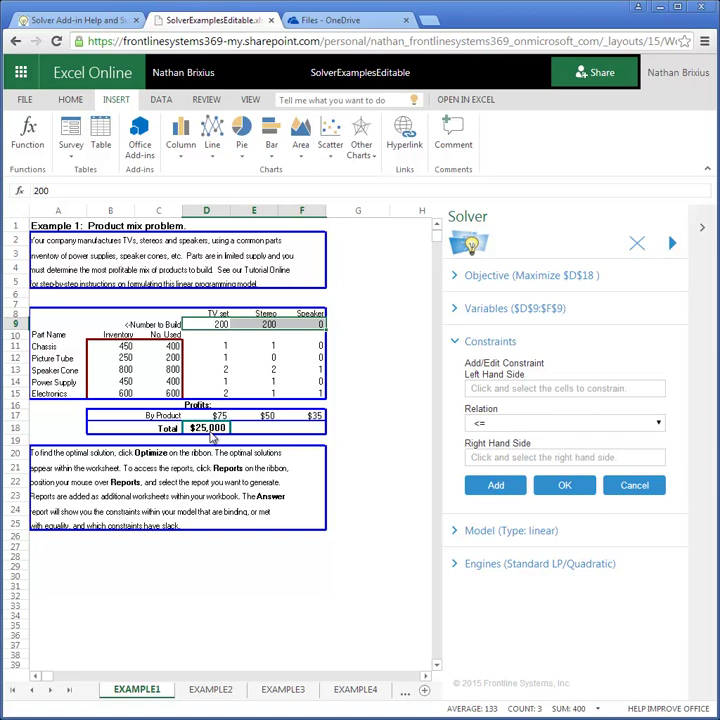
click(486, 389)
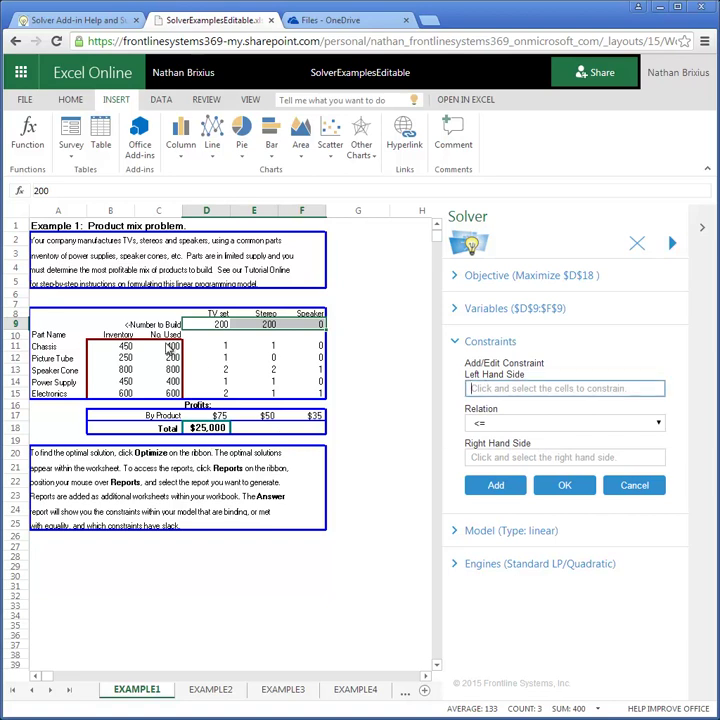
drag(170, 347, 170, 393)
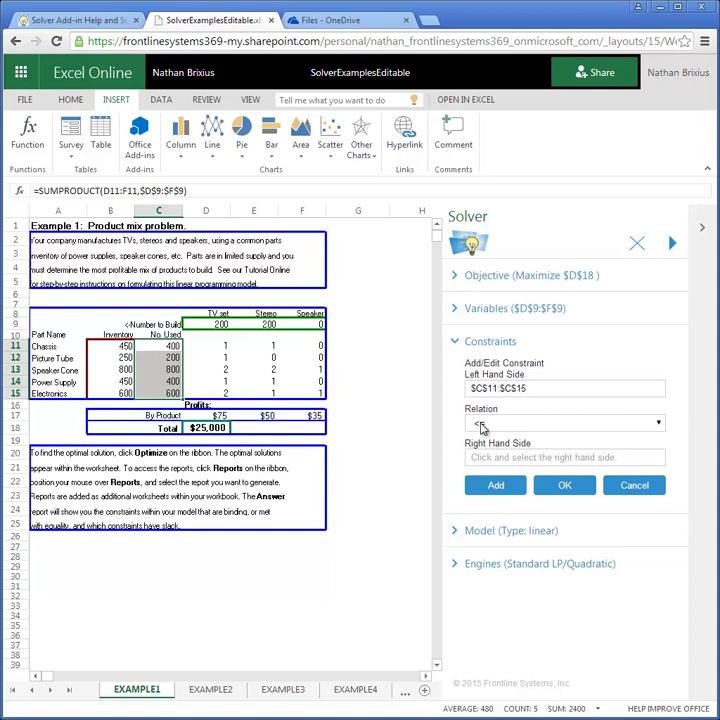
click(494, 458)
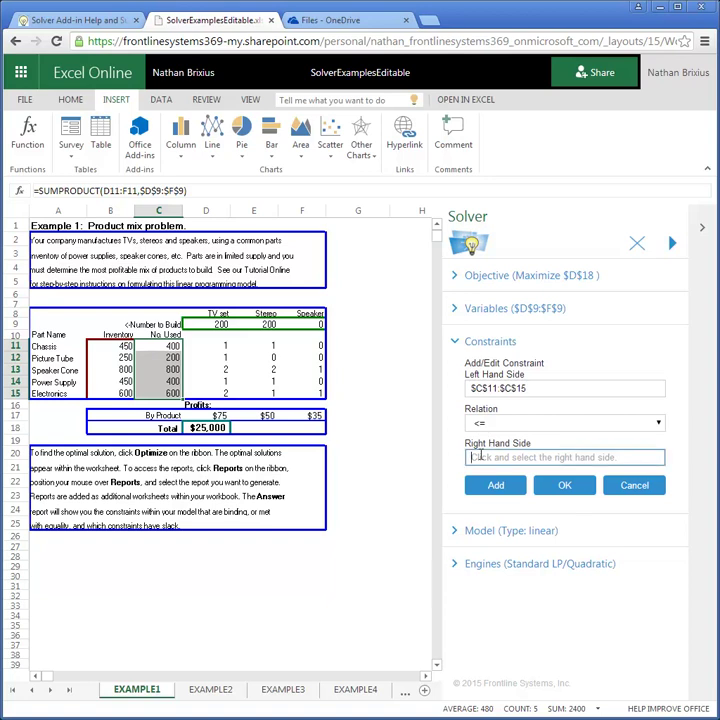
click(112, 346)
drag(121, 366, 112, 394)
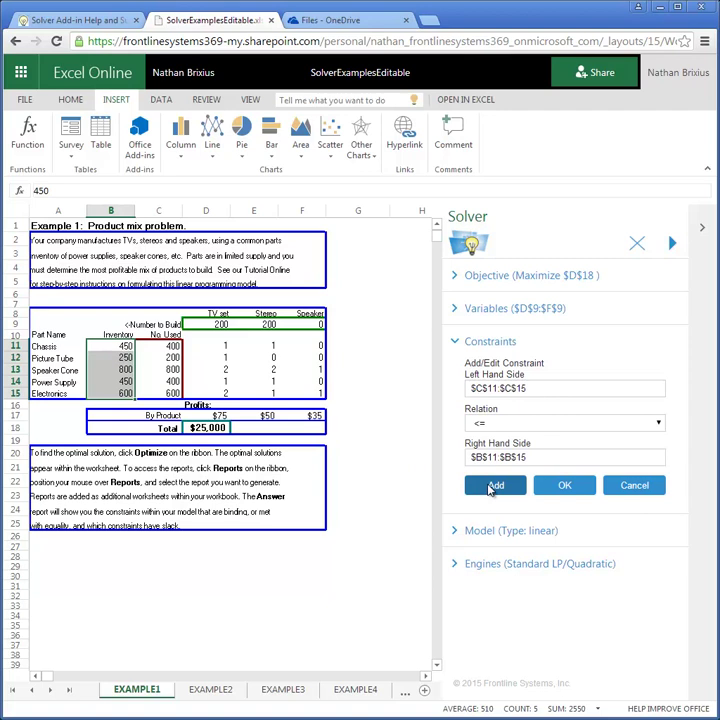
click(491, 486)
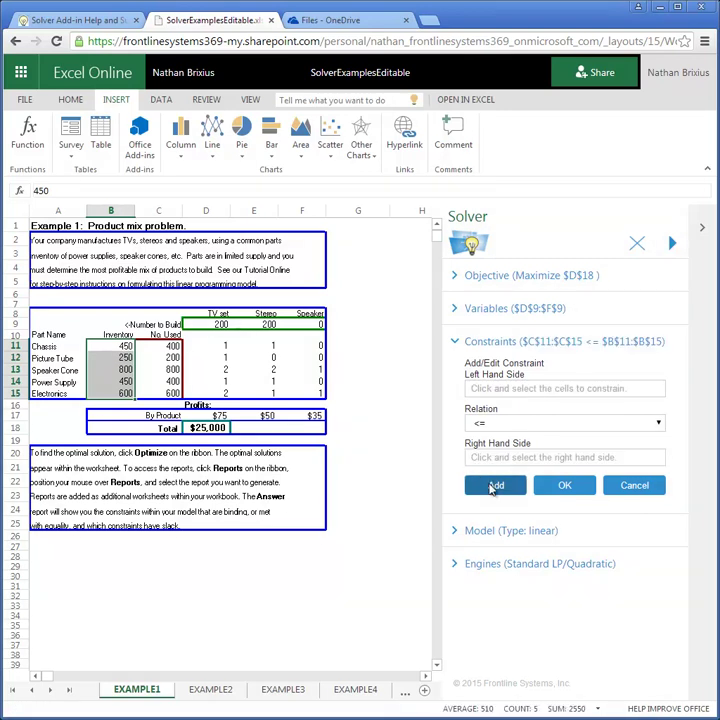
- Add a second constraint that the Number to Build cells D9:F9 are >= 0 and finish constraint entry
click(487, 388)
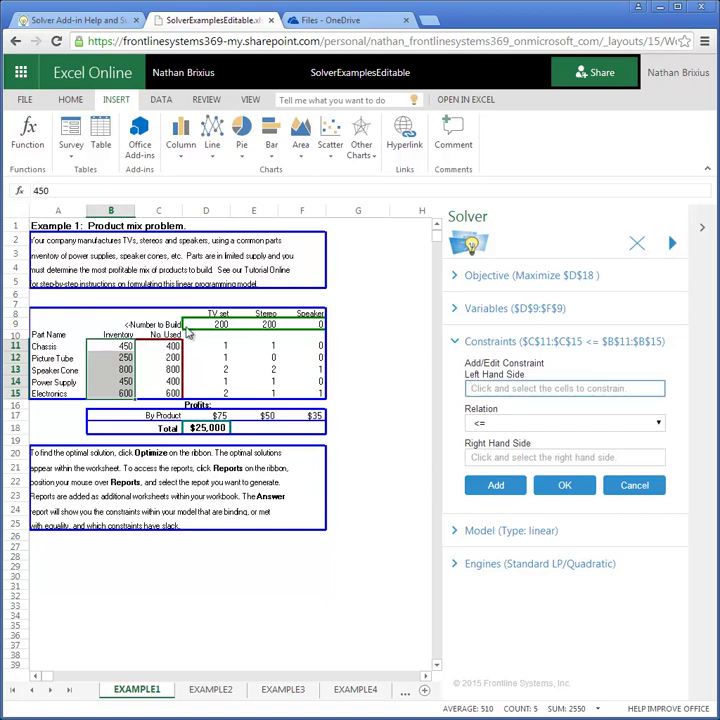
drag(209, 329, 312, 327)
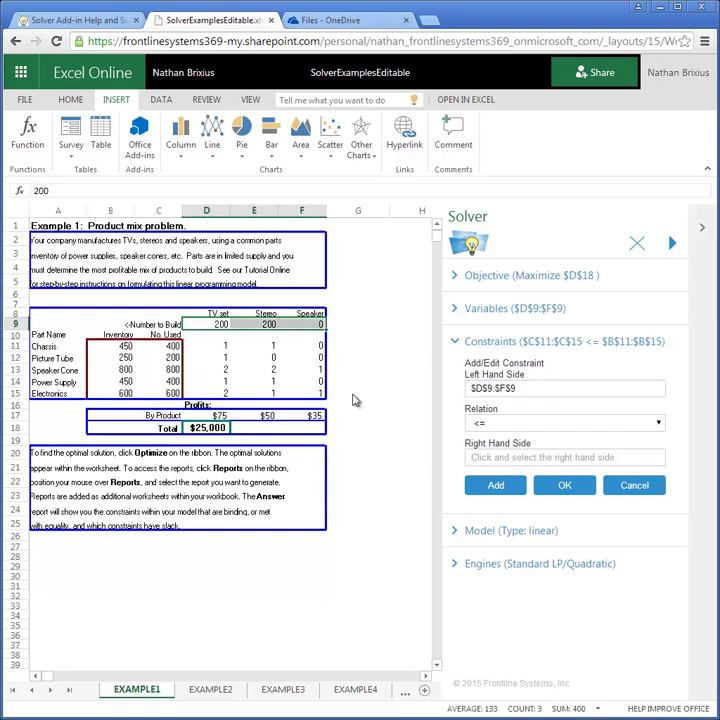
click(524, 426)
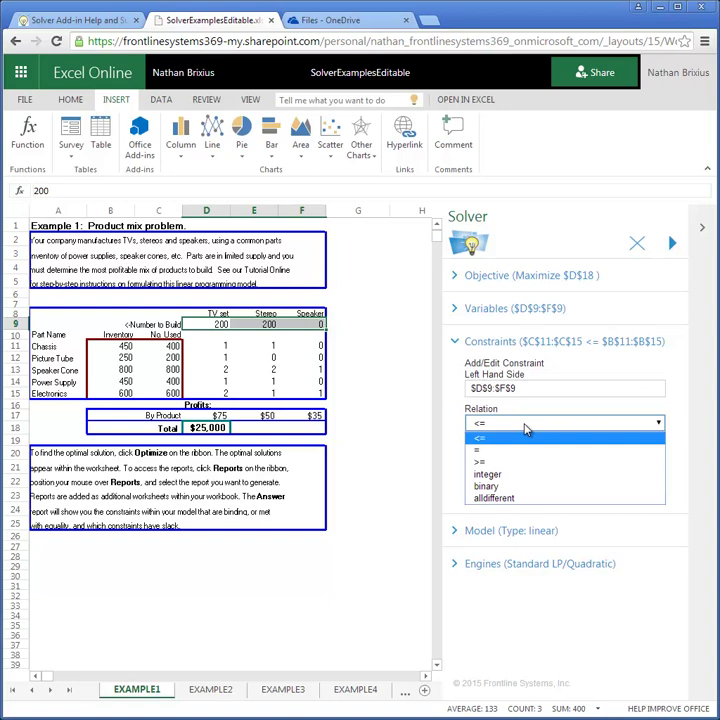
click(489, 464)
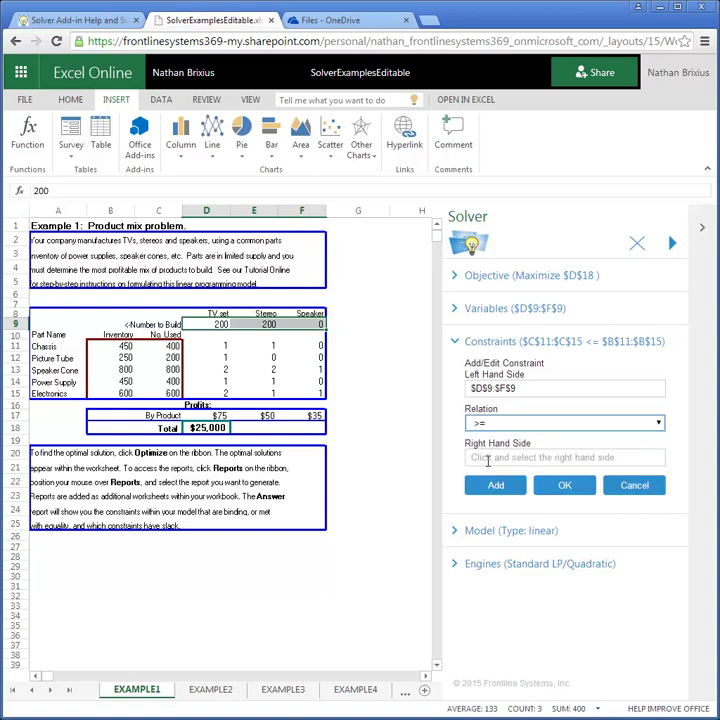
click(484, 458)
text(0)
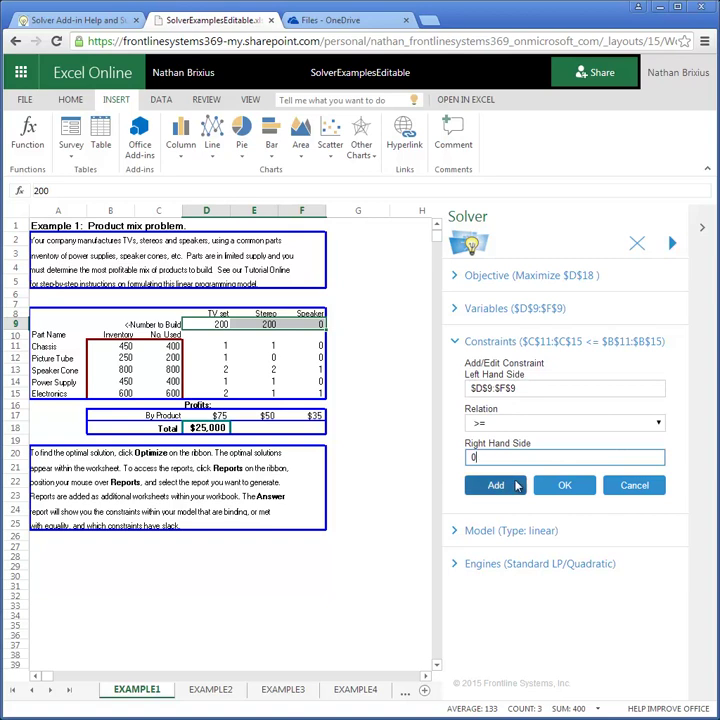
click(563, 484)
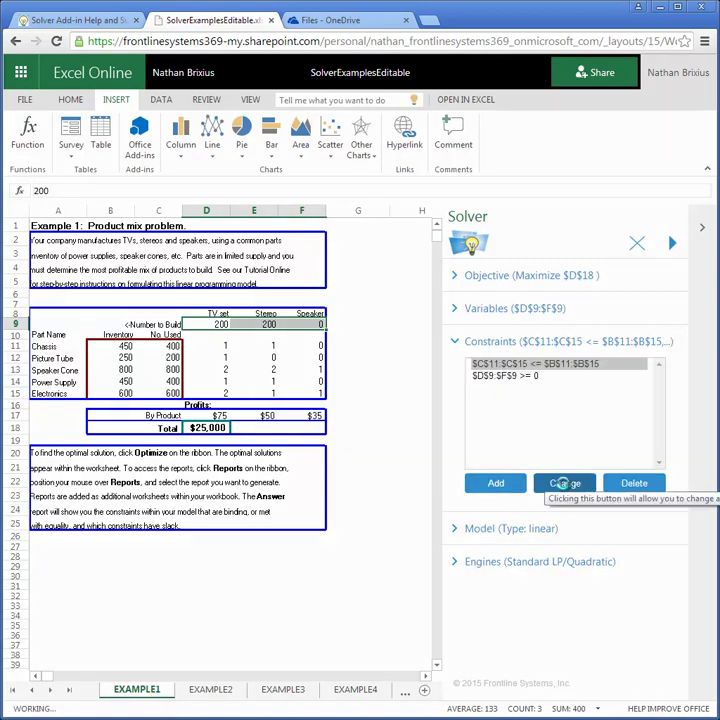